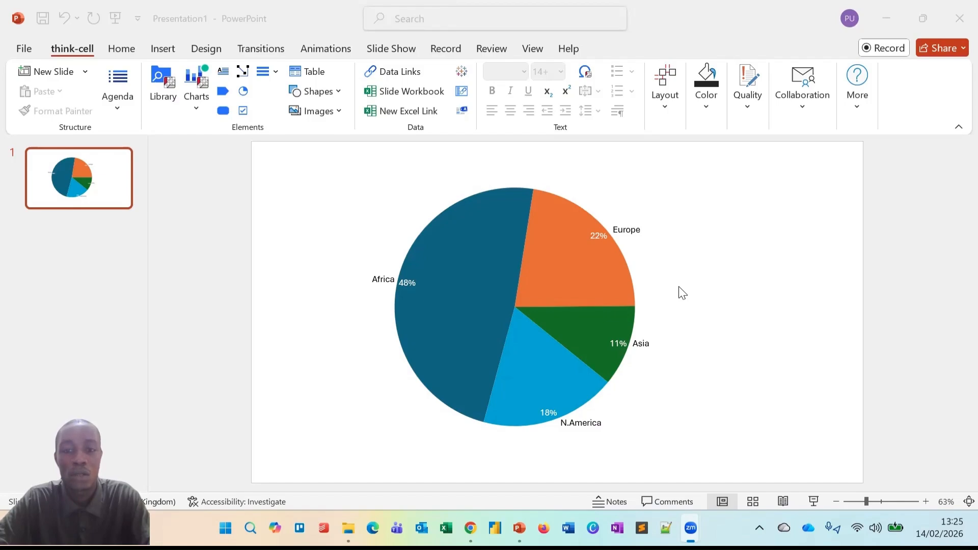
Convert the pie chart into a doughnut chart by opening its center to the default 50% hole size
left_click(507, 300)
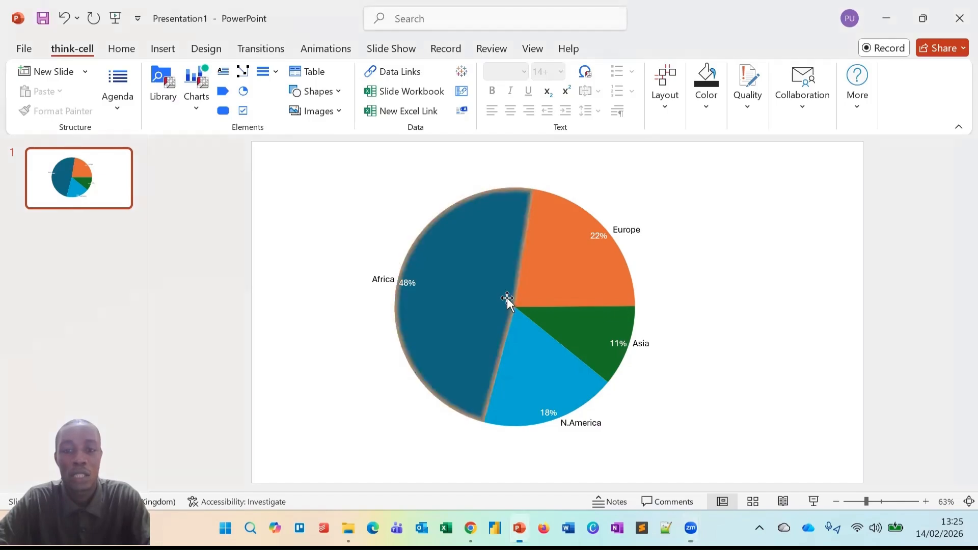
left_click(680, 280)
left_click(645, 286)
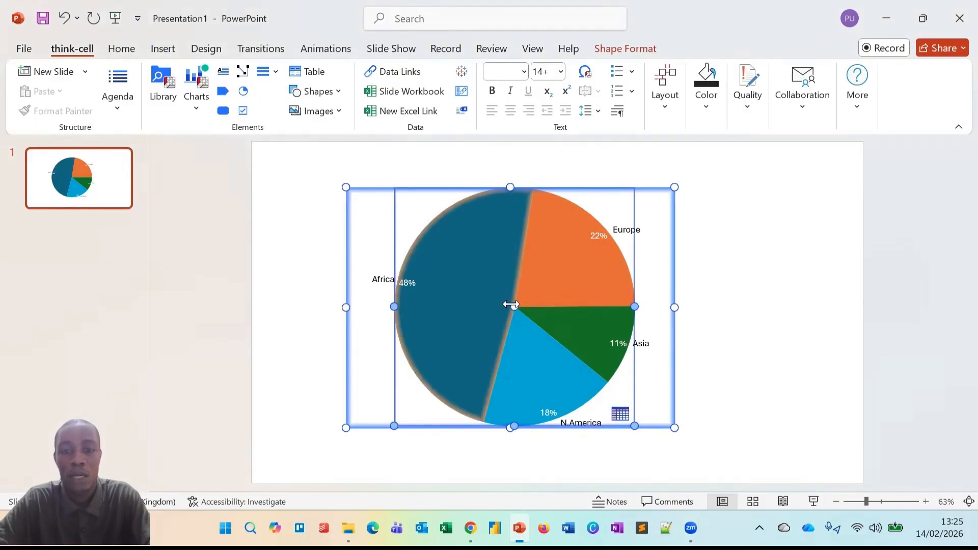
left_click_drag(514, 306, 547, 300)
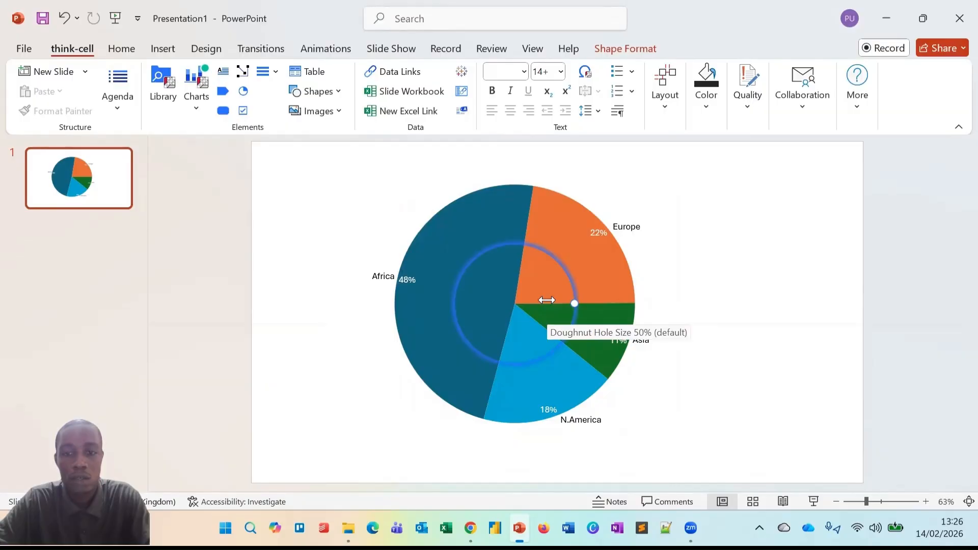
left_click_drag(546, 300, 552, 301)
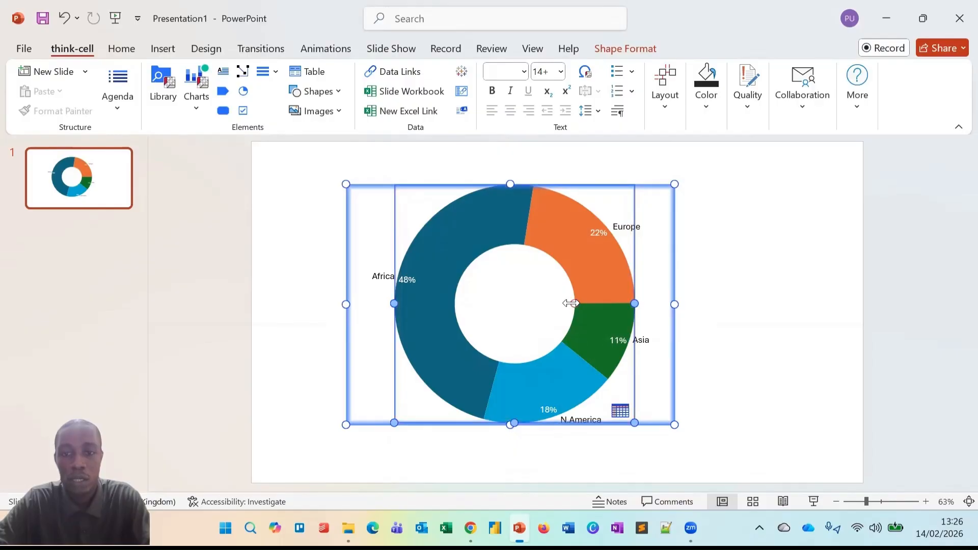
Adjust the doughnut hole through 75% and 35%, finishing slightly wider than the default size
left_click_drag(571, 303, 600, 304)
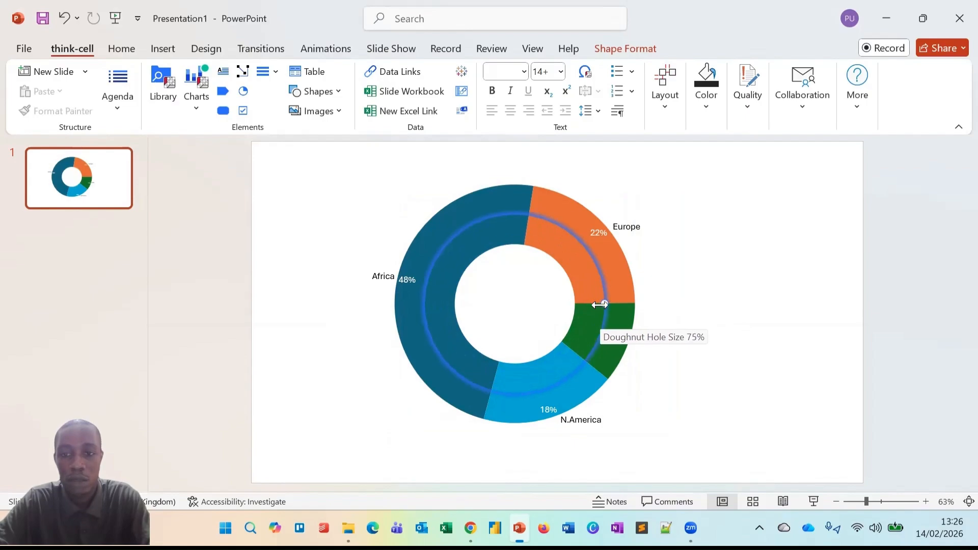
left_click_drag(599, 304, 554, 316)
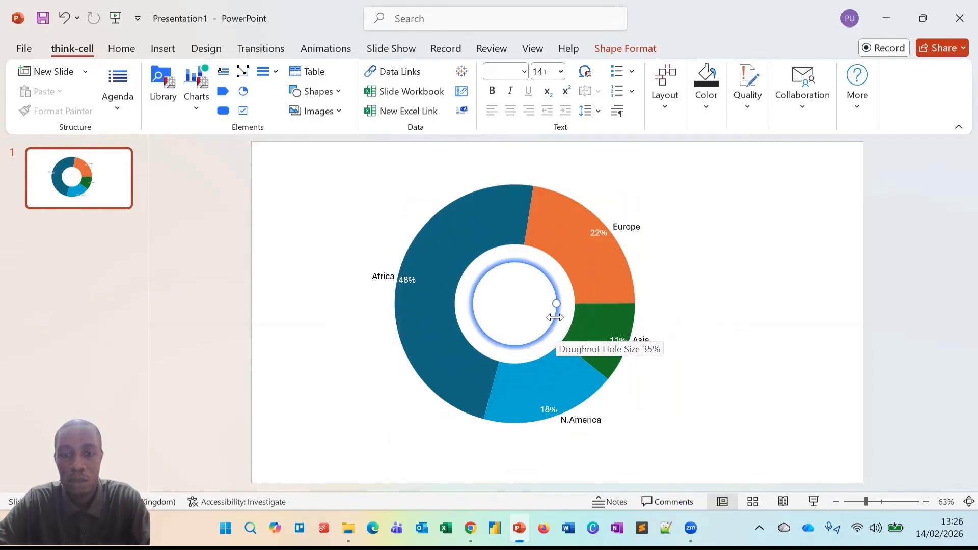
left_click_drag(554, 316, 581, 316)
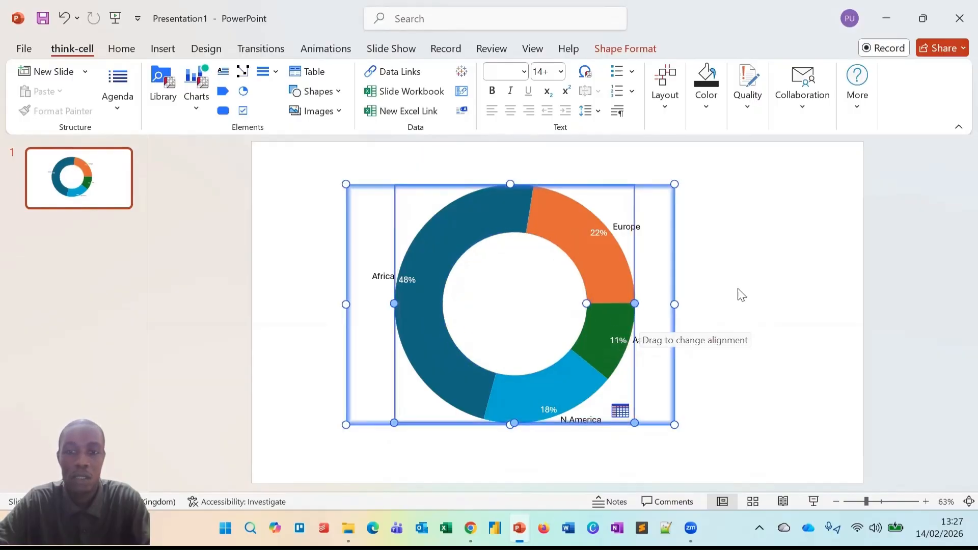
left_click(755, 290)
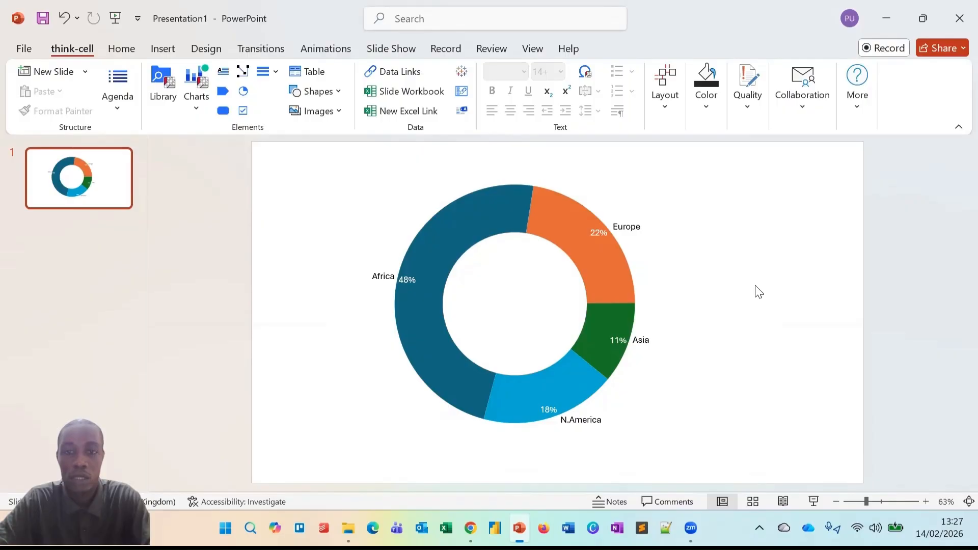
Delete the existing doughnut chart from the slide
left_click(484, 286)
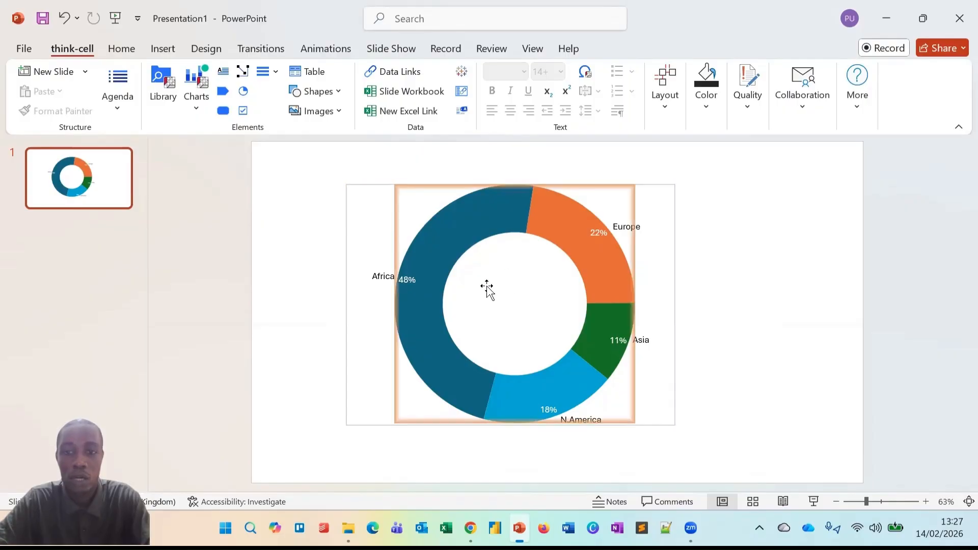
left_click(665, 225)
key("Delete")
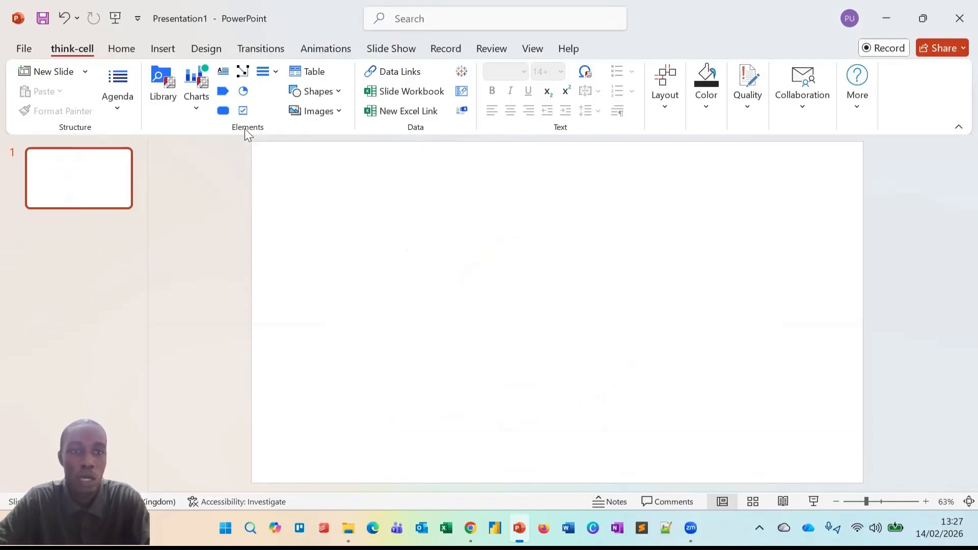
Insert a think-cell doughnut chart across the middle of the blank slide
left_click(194, 112)
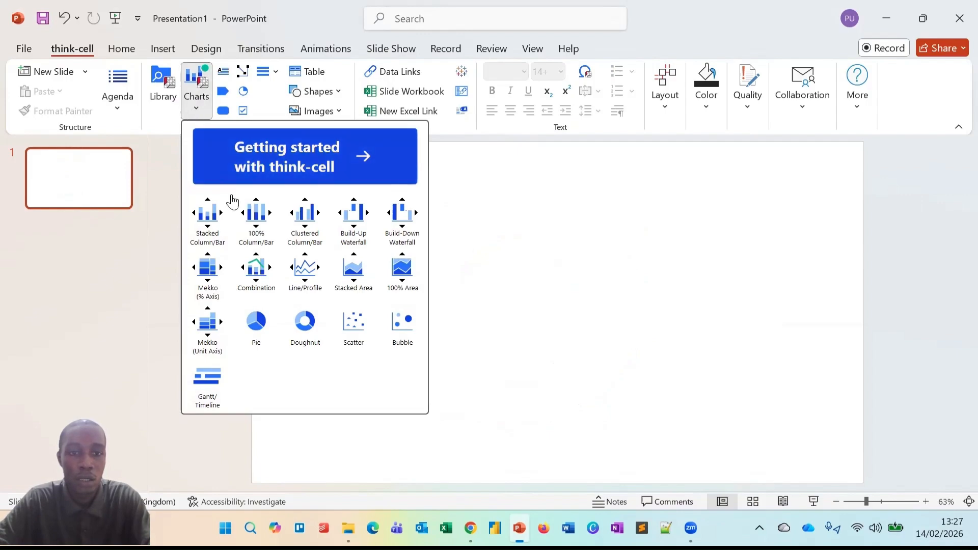
left_click(304, 329)
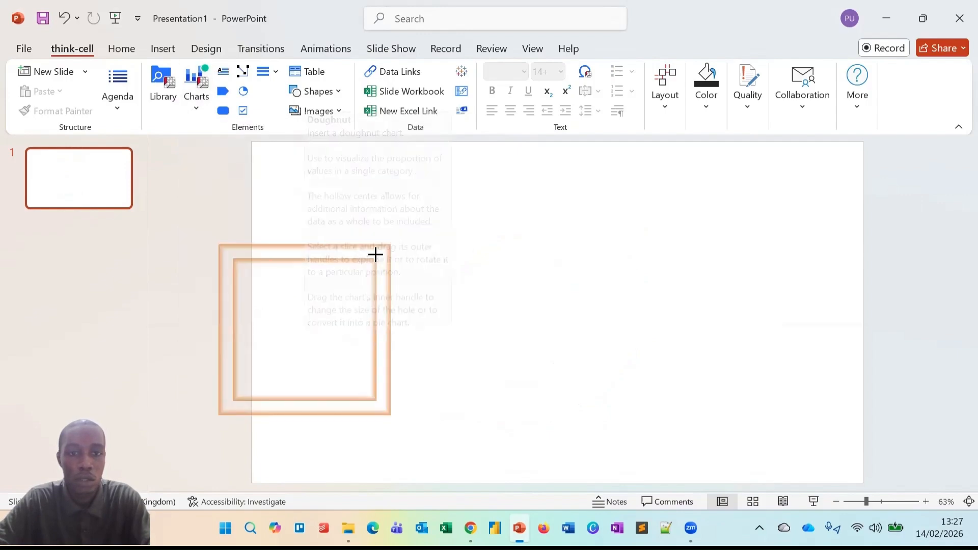
left_click_drag(371, 198, 763, 443)
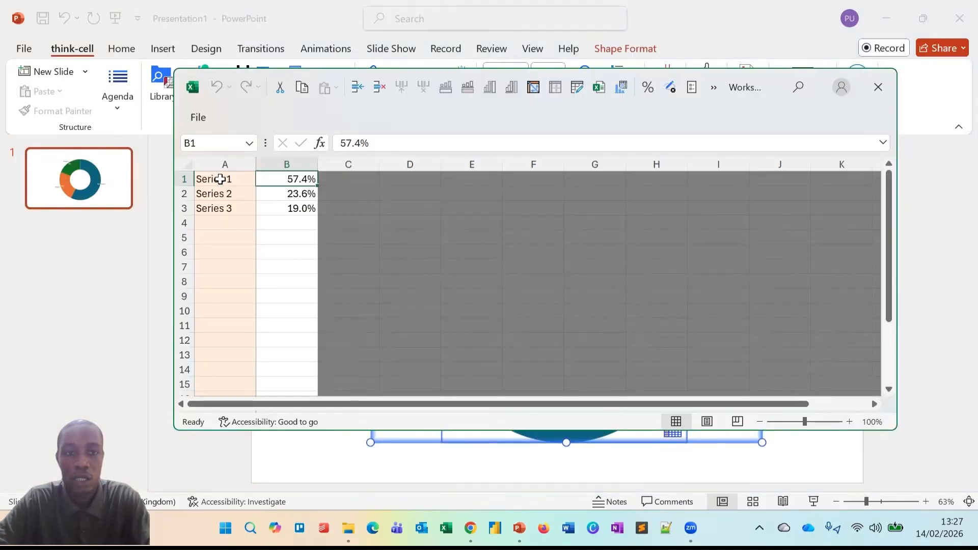
Rename the three series in the chart's datasheet to Africa, Europe and Asia, and return to the slide
left_click(220, 179)
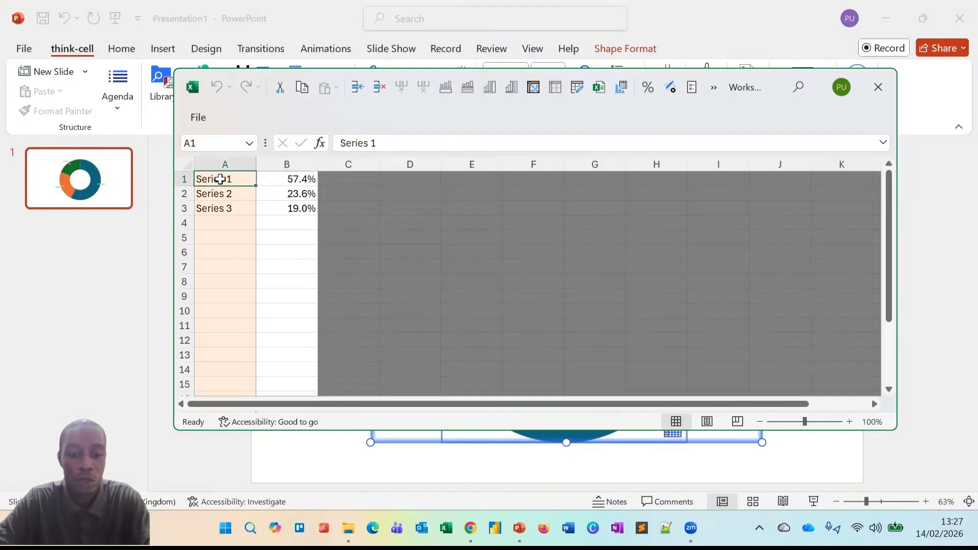
type("A")
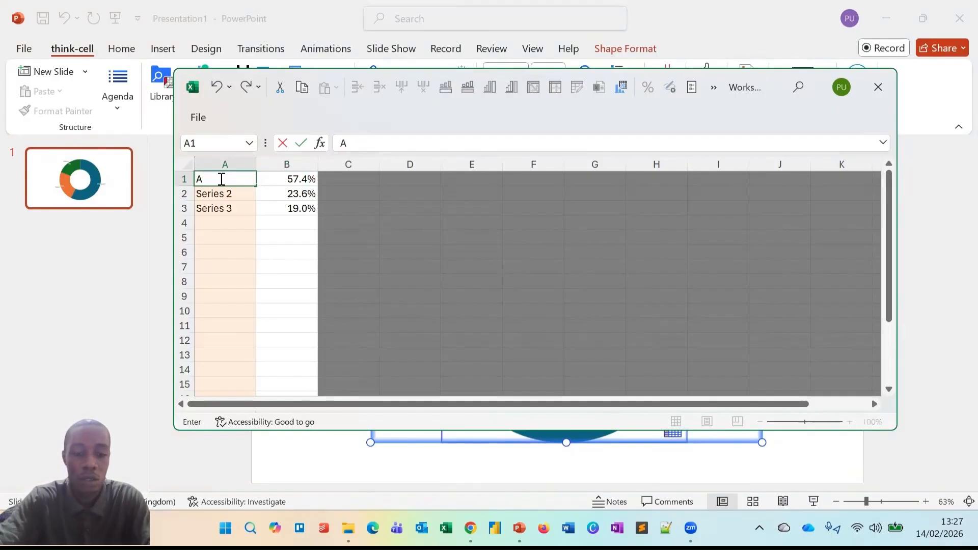
type("frica")
key("Return")
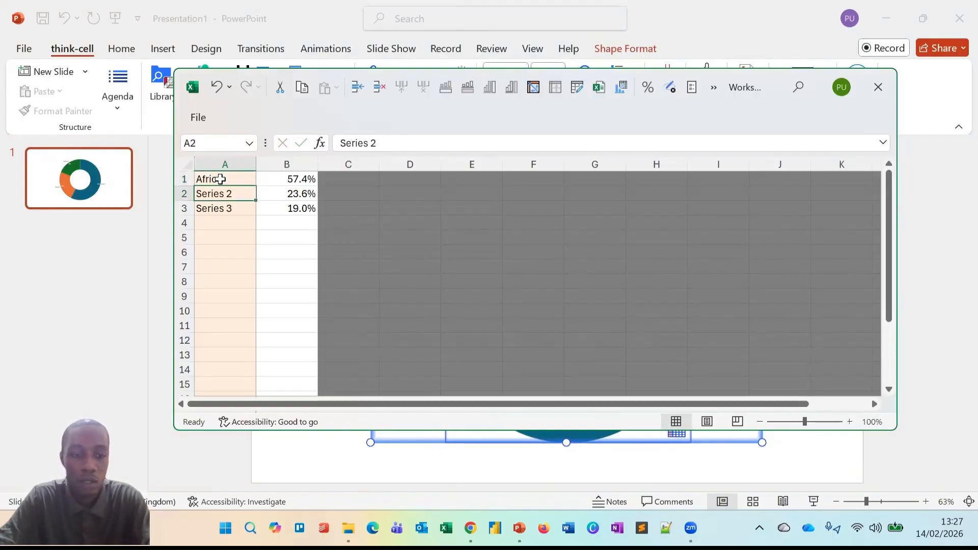
type("Europe")
key("Return")
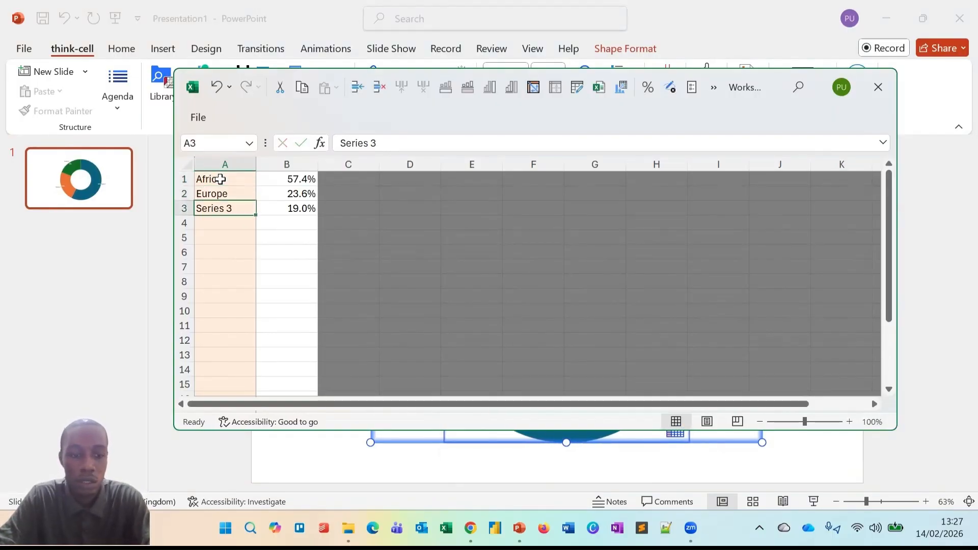
type("Africa")
left_click(310, 452)
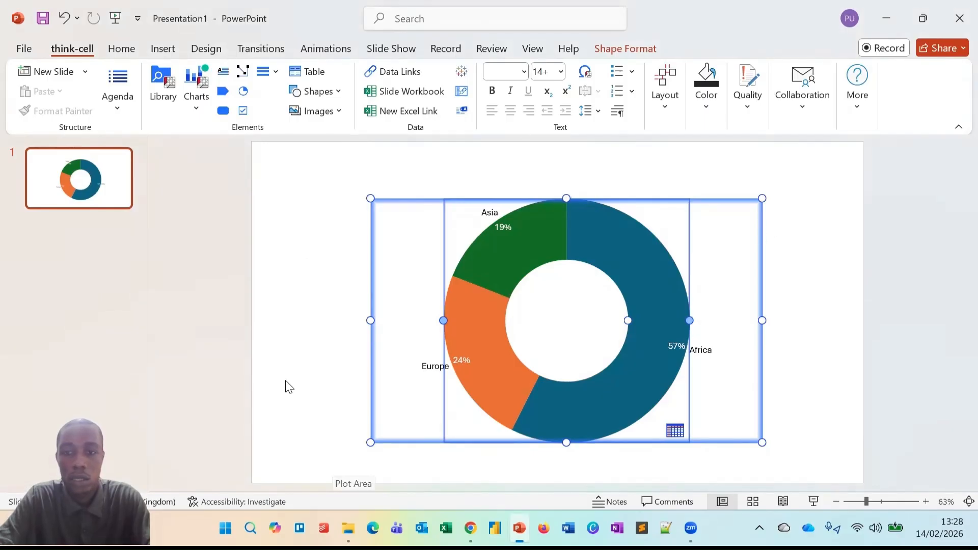
left_click(803, 194)
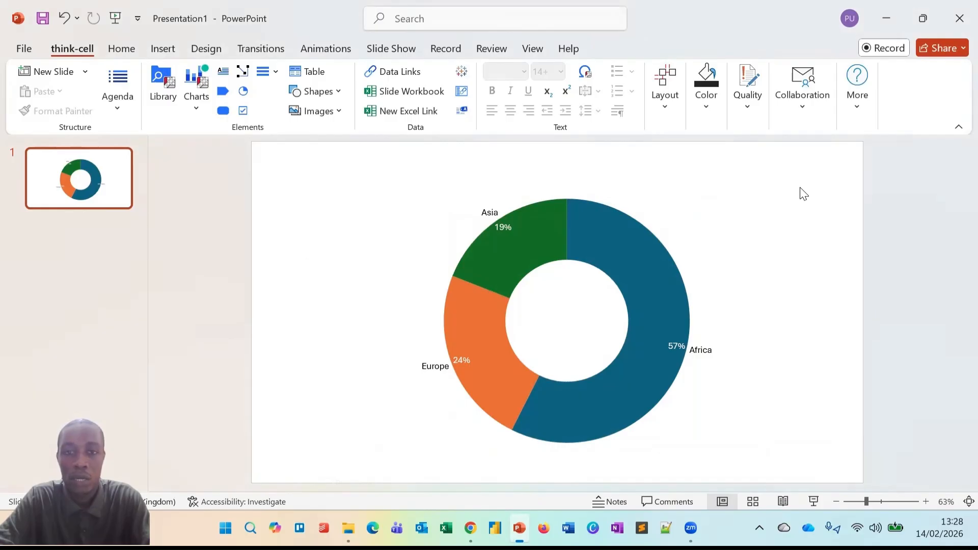
Format the Asia, Europe and Africa category labels together as 18 pt Aptos (Body) bold
left_click(505, 220)
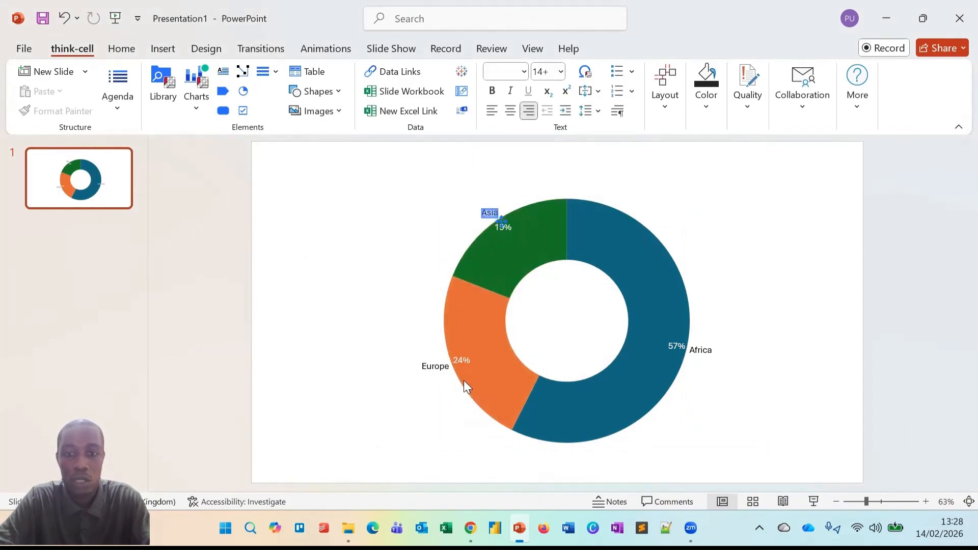
left_click(451, 373, "shift")
left_click(714, 361, "shift")
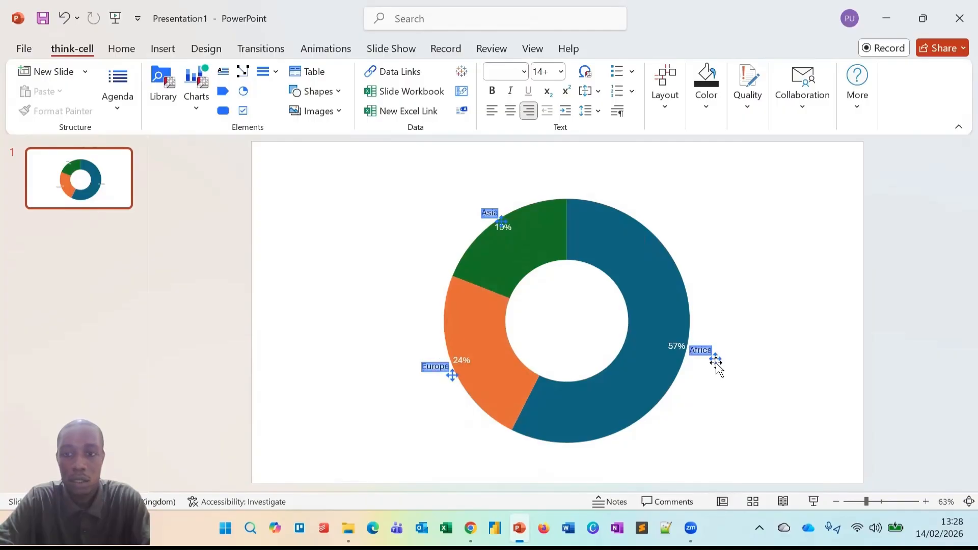
left_click(808, 356)
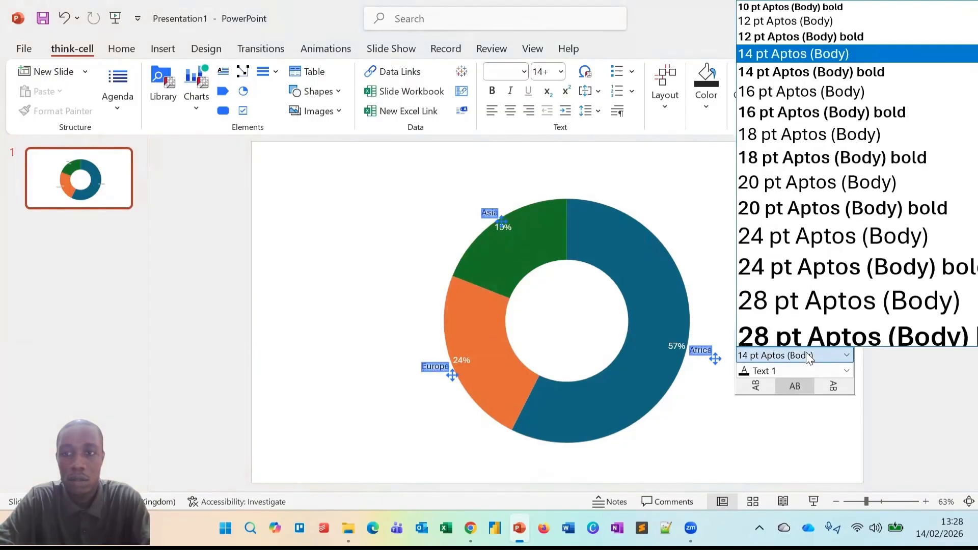
left_click(786, 111)
left_click(800, 279)
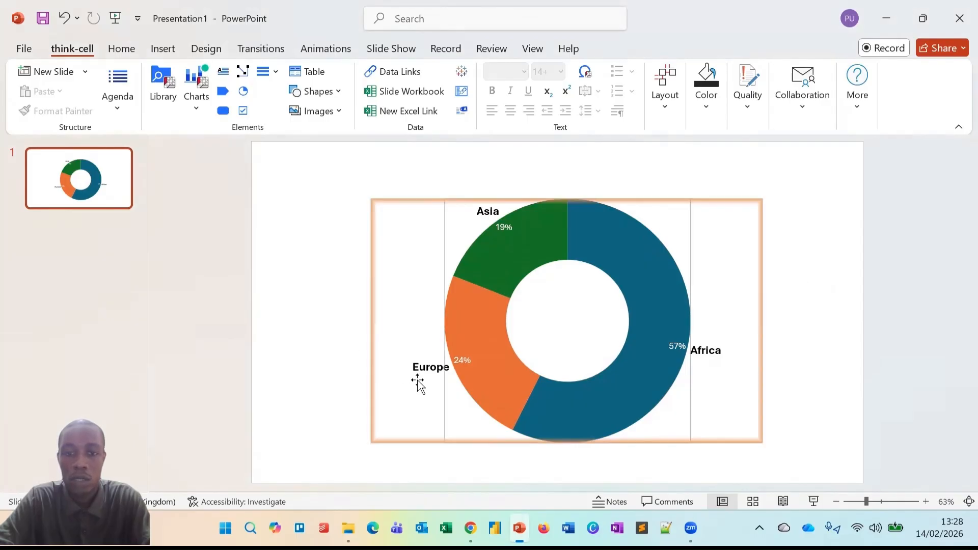
Reposition the Africa category label higher, beside the vertical middle of its slice
left_click(433, 367)
mouse_move(457, 384)
left_mouse_down()
mouse_move(457, 397)
mouse_move(454, 384)
left_mouse_up()
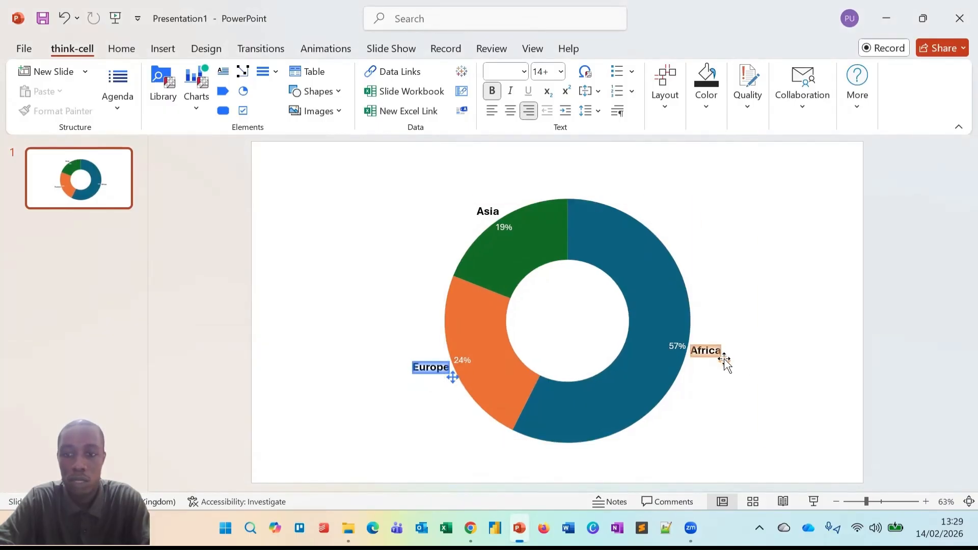
left_click(722, 359)
left_click_drag(723, 365, 733, 322)
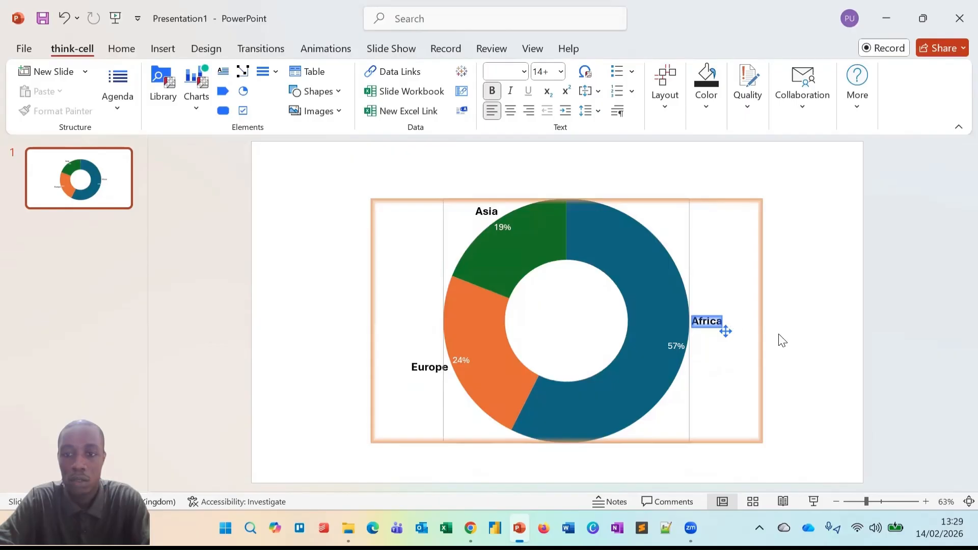
Explode the Asia slice slightly outward from the rest of the doughnut
left_click(534, 250)
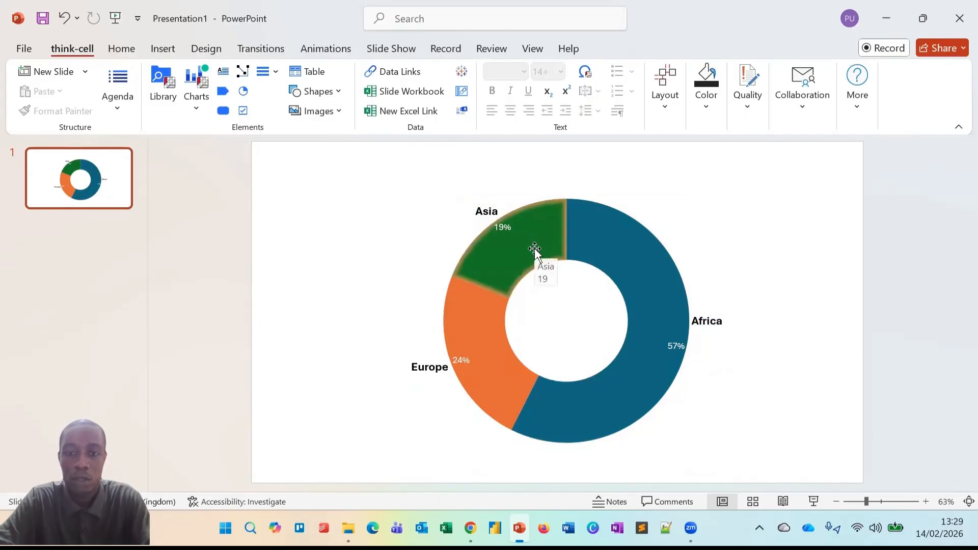
left_click(534, 250)
left_click_drag(497, 216, 480, 201)
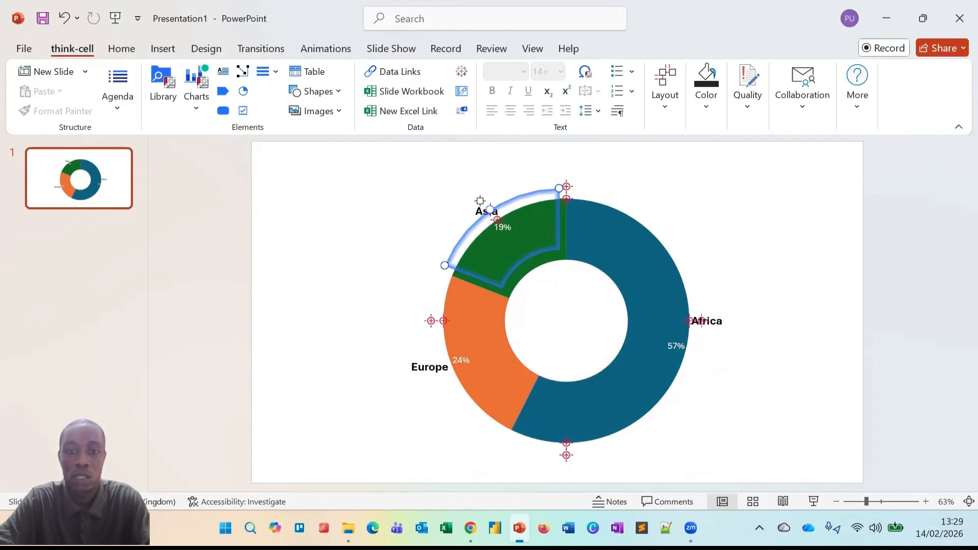
left_click_drag(480, 201, 480, 200)
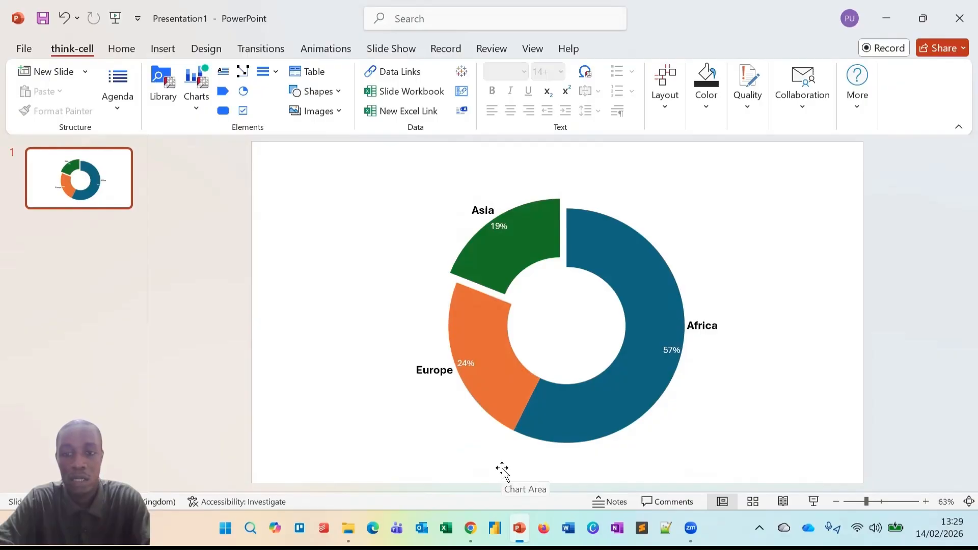
Add a legend to the doughnut chart in place of its category labels
left_click(706, 249)
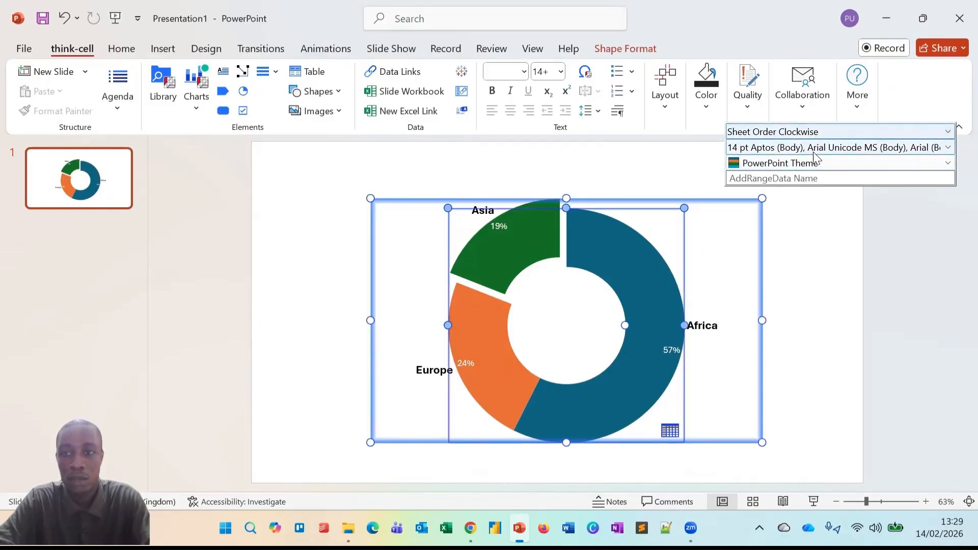
left_click(716, 240)
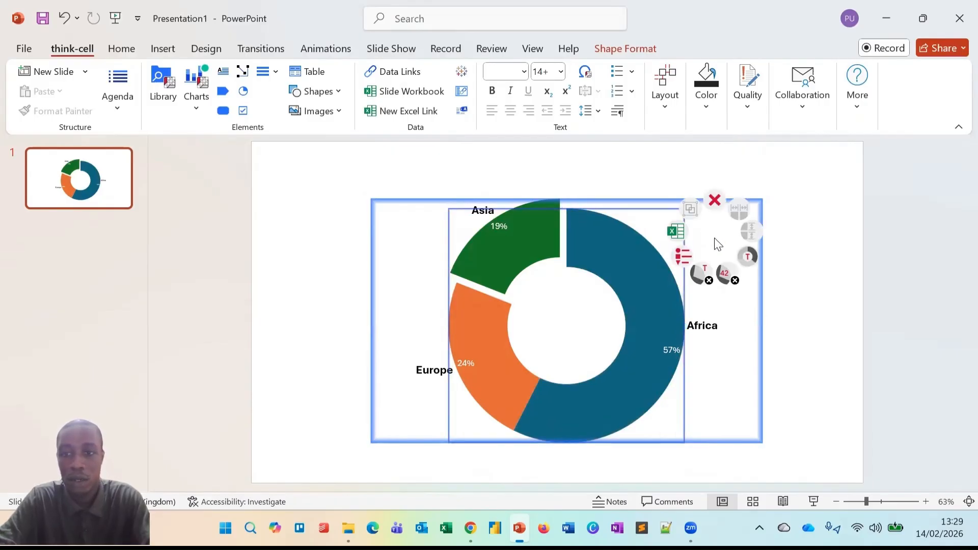
left_click(683, 256)
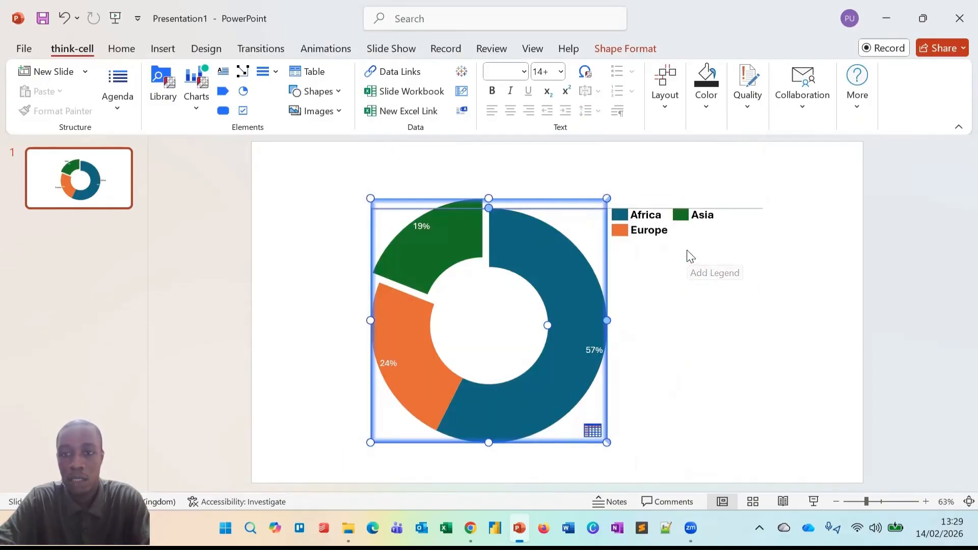
Narrow the legend so that Africa, Europe and Asia stack in a single column
left_click(756, 221)
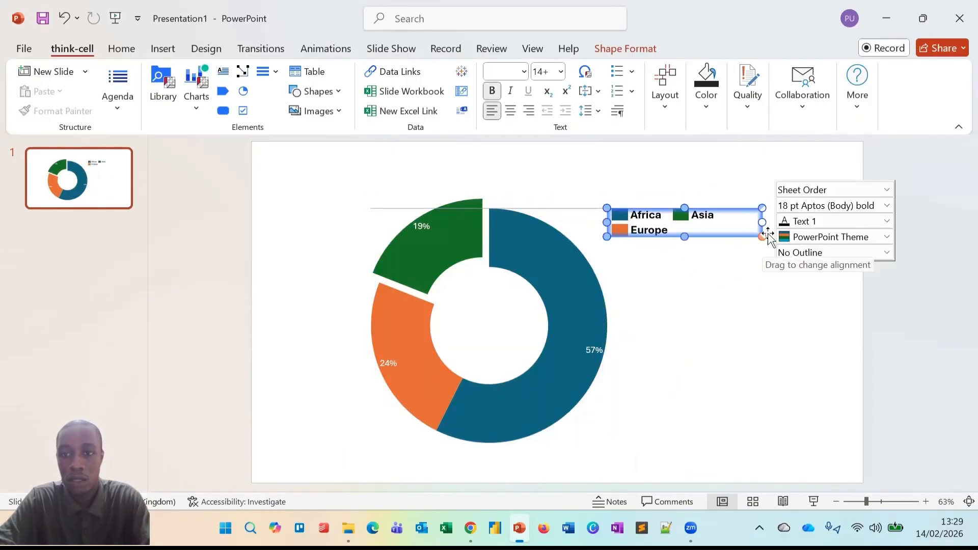
left_click_drag(762, 223, 671, 226)
left_click_drag(640, 256, 641, 268)
left_click(747, 255)
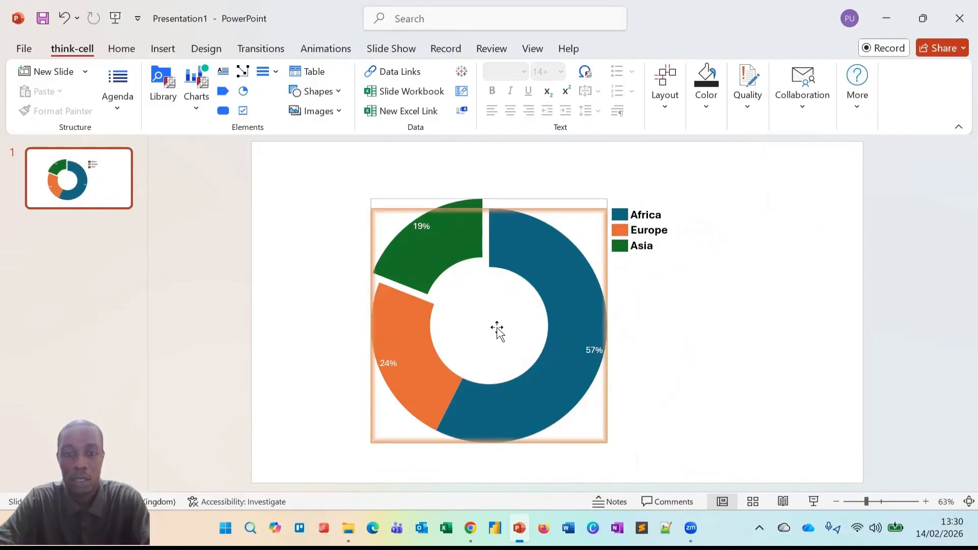
Add a title in the center of the doughnut's hole
right_click(483, 321)
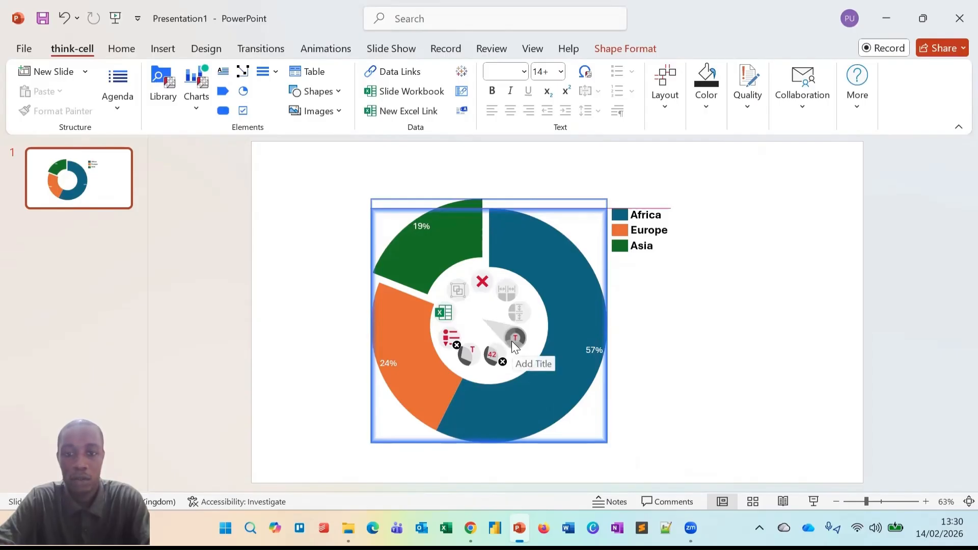
left_click(511, 341)
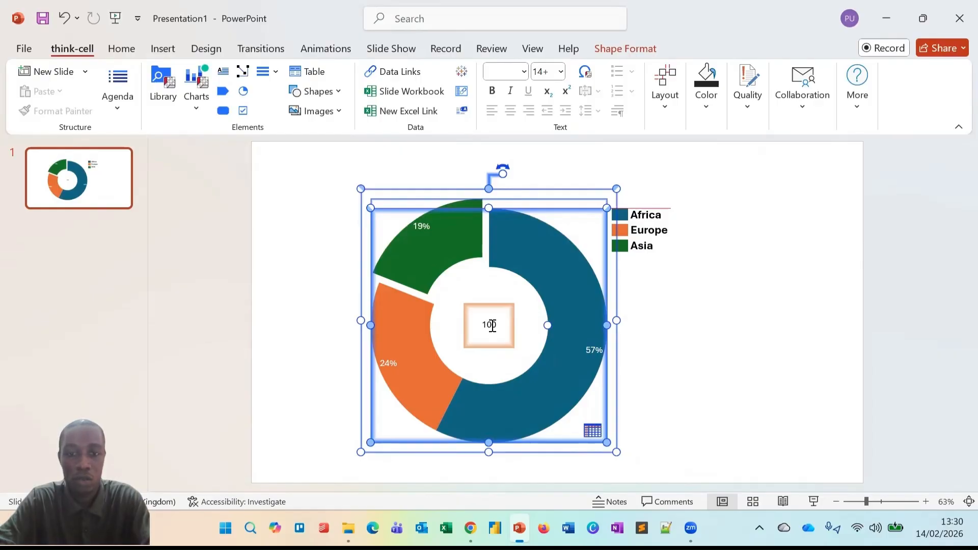
Replace the total label in the doughnut's center with the text Continents Count
left_click(492, 326)
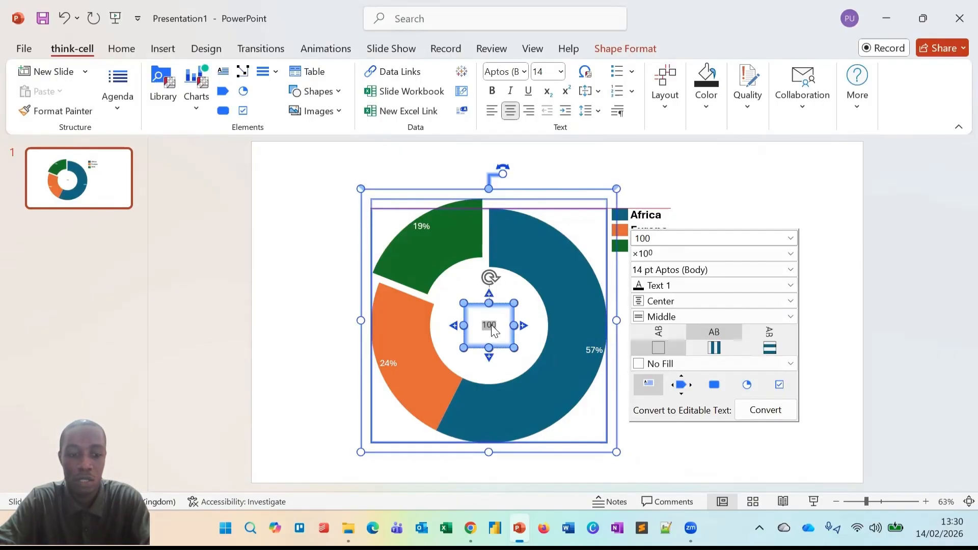
left_click(493, 330)
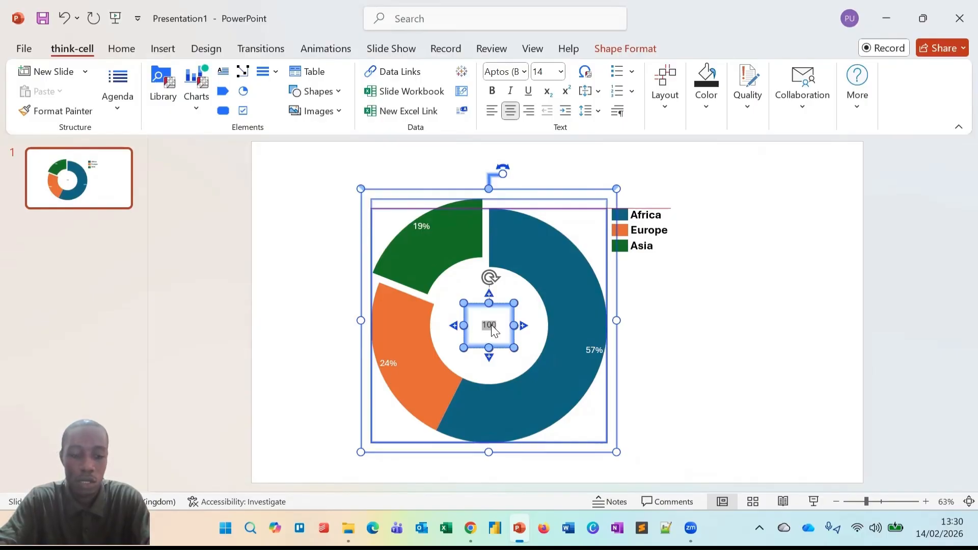
left_click(741, 372)
Format the Continents Count title in a larger, bold Aptos (Body) font
left_click(508, 324)
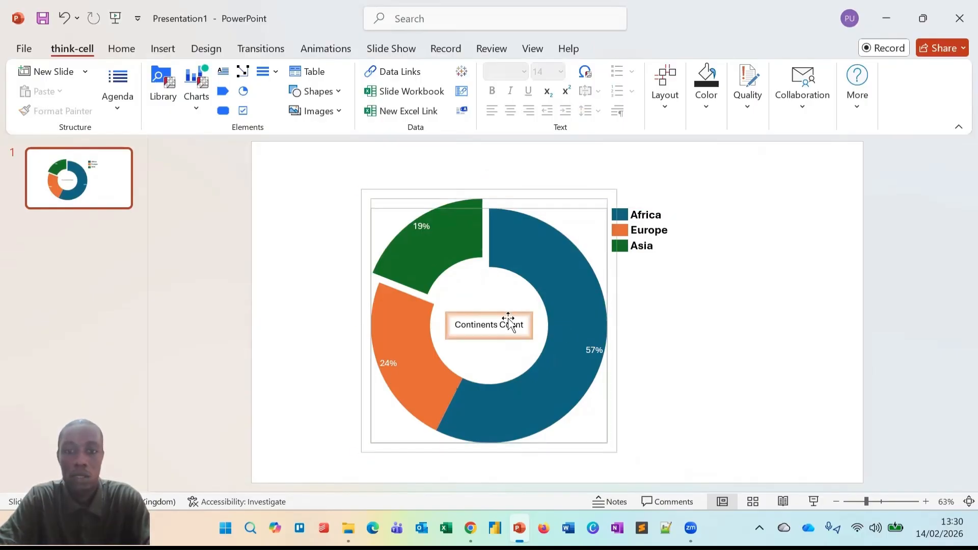
left_click(528, 336)
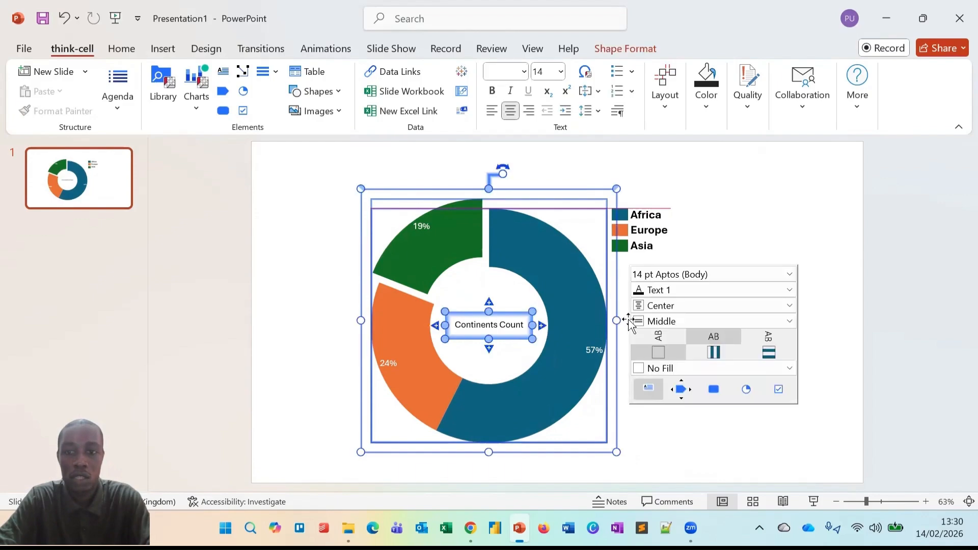
left_click(734, 274)
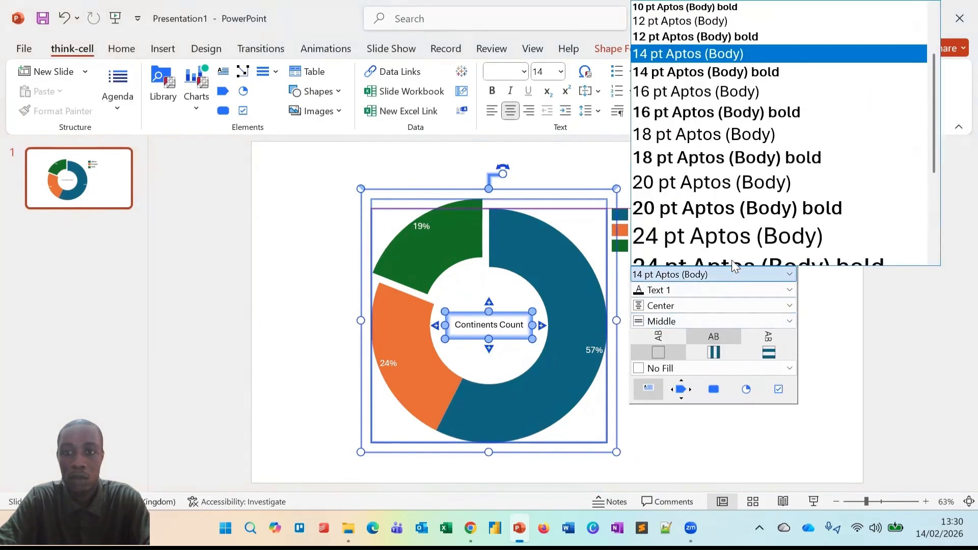
left_click(691, 128)
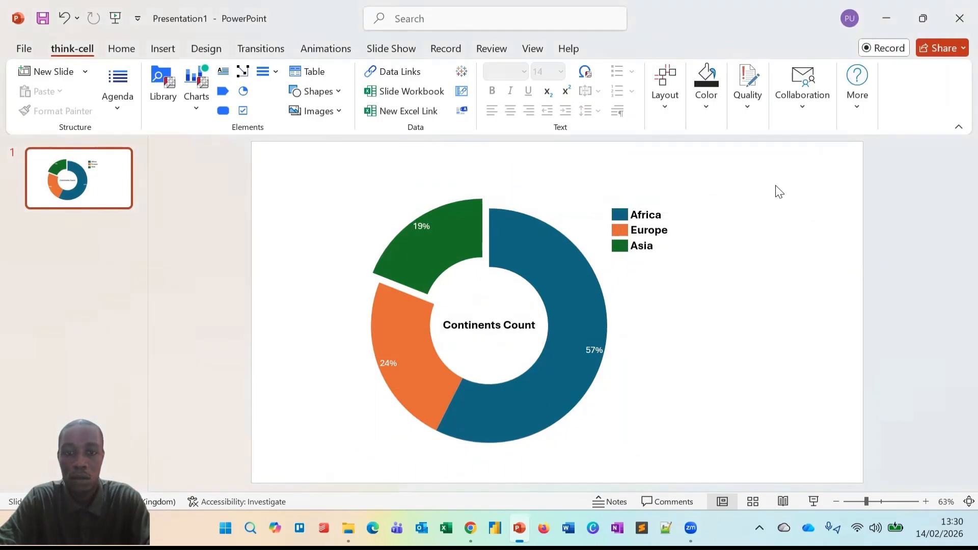
Enlarge the doughnut's hole to a size of 60%
left_click(558, 324)
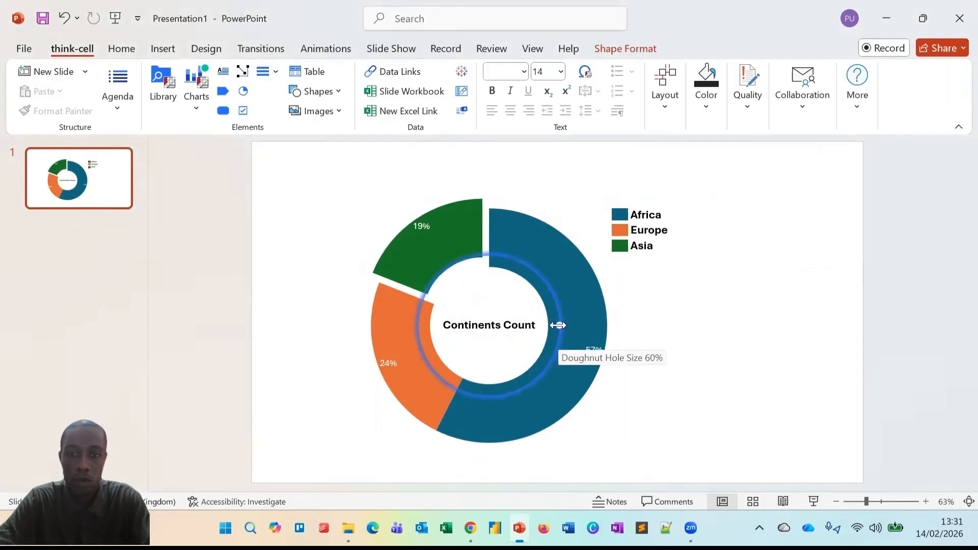
mouse_move(558, 324)
left_mouse_down()
mouse_move(575, 324)
mouse_move(559, 325)
left_mouse_up()
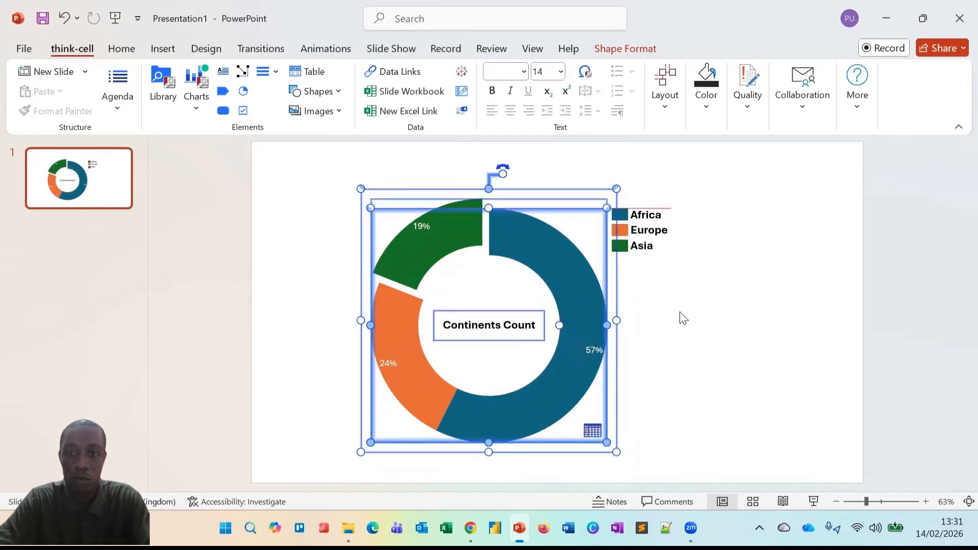
left_click(683, 318)
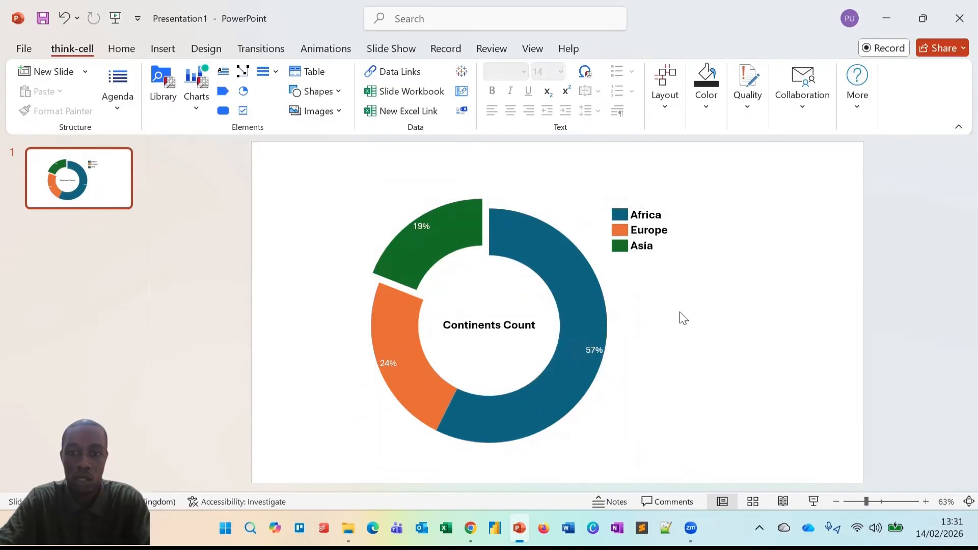